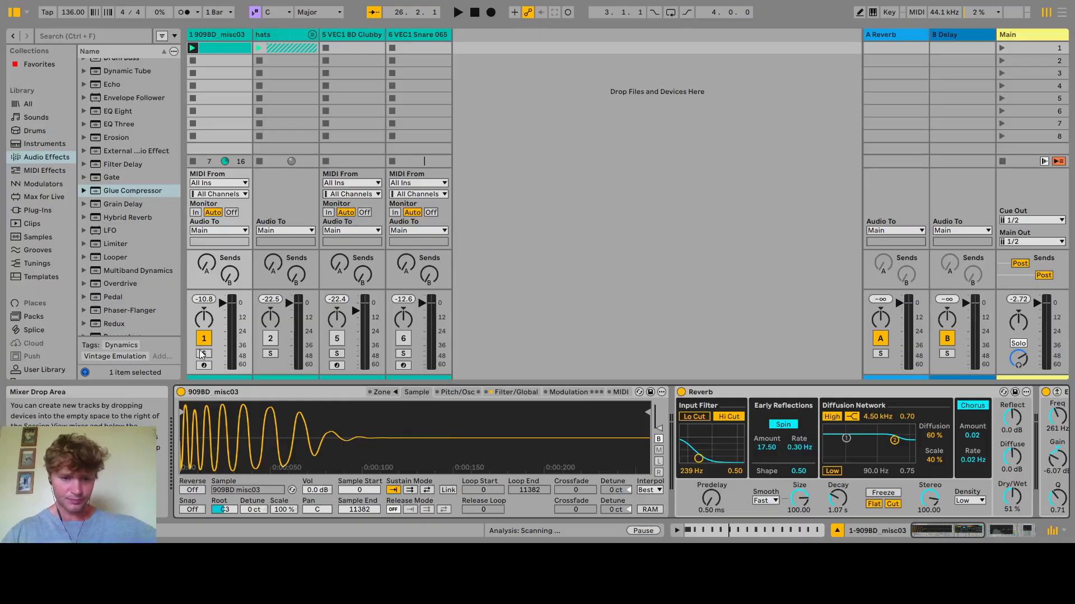
Solo the 909BD_misc03 kick track, play the loop to hear it alone, and unsolo it after stopping.
left_click(204, 353)
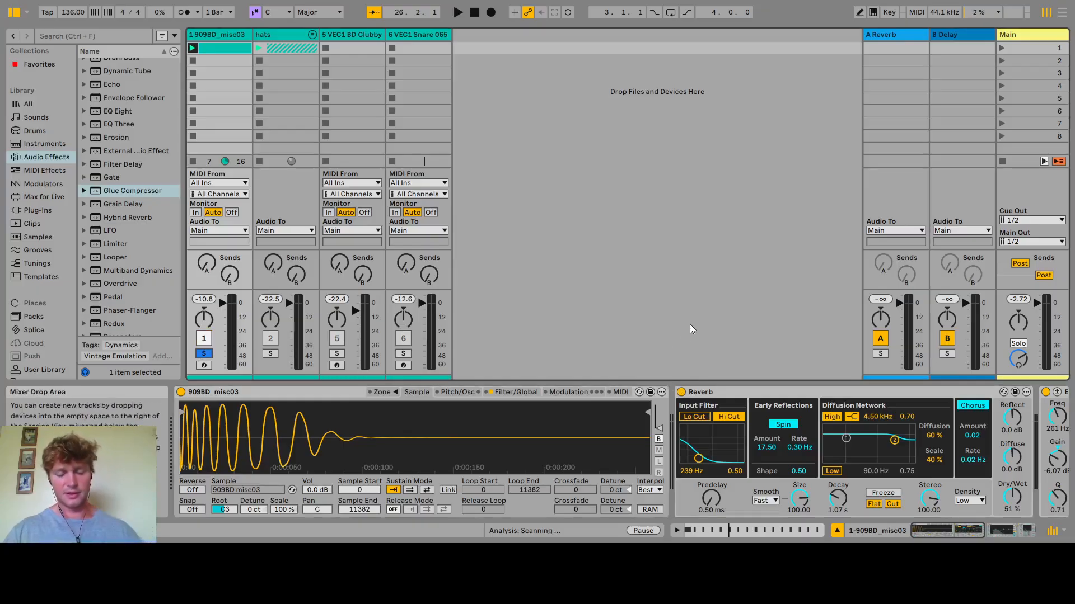
key("space")
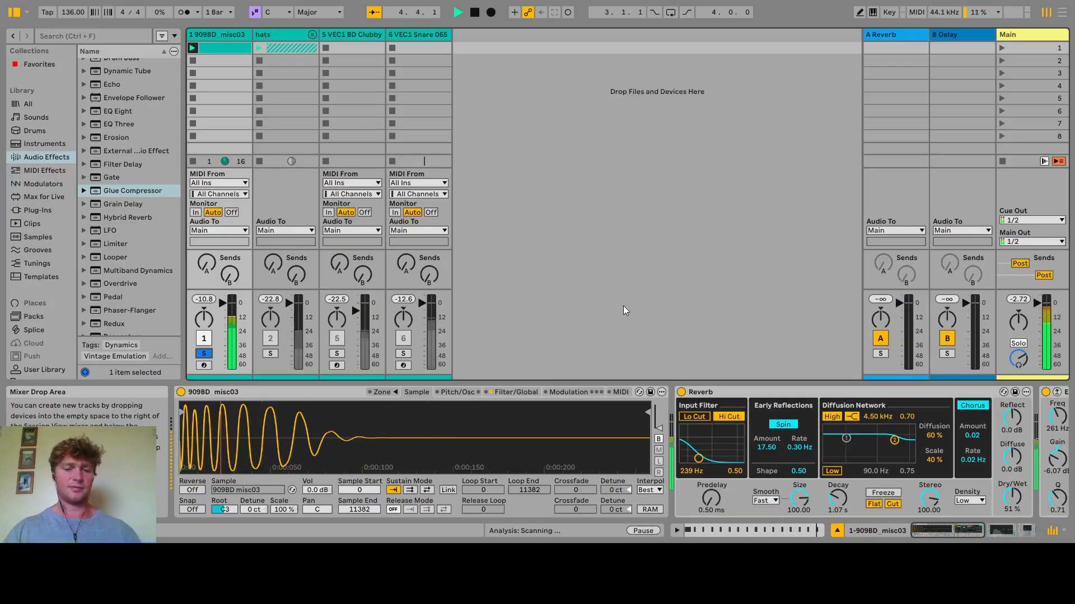
key("space")
left_click(204, 354)
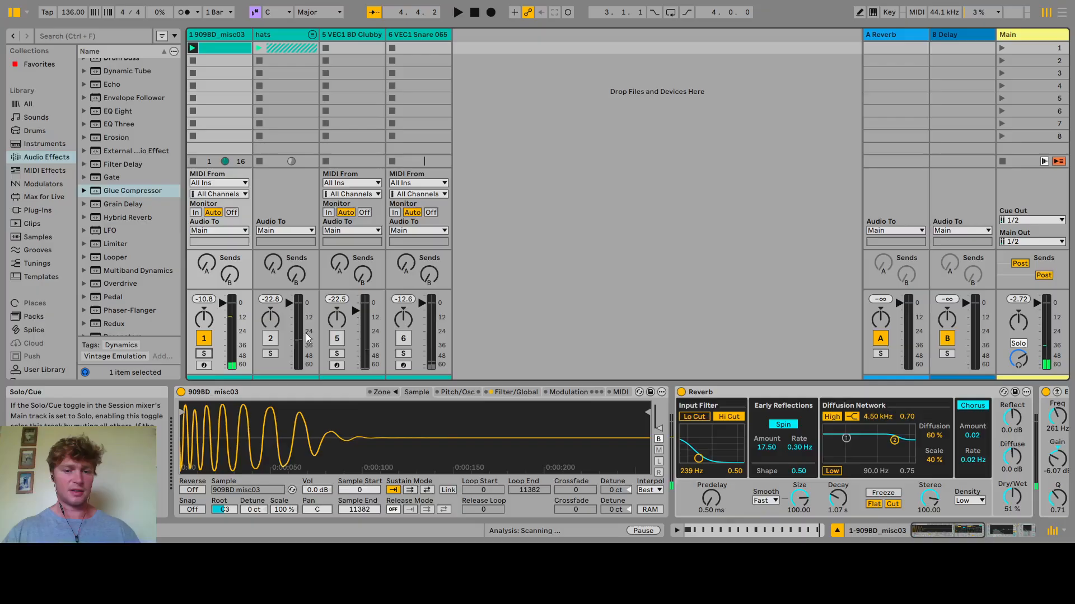
Activate the hats and snare tracks and play the loop, muting and reactivating the kick track to compare.
left_click(271, 337)
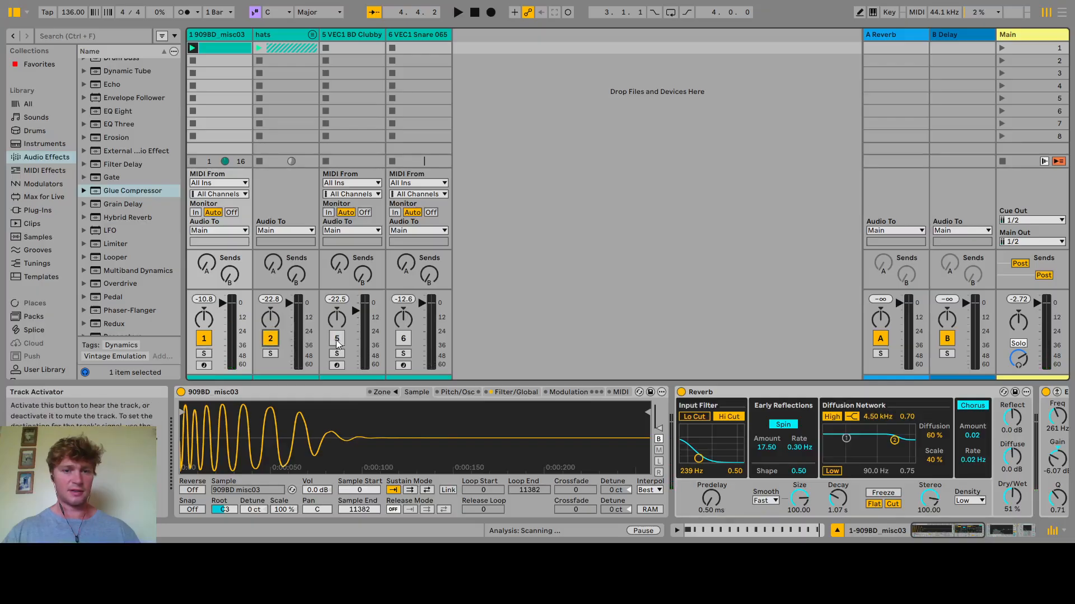
left_click(403, 338)
key("space")
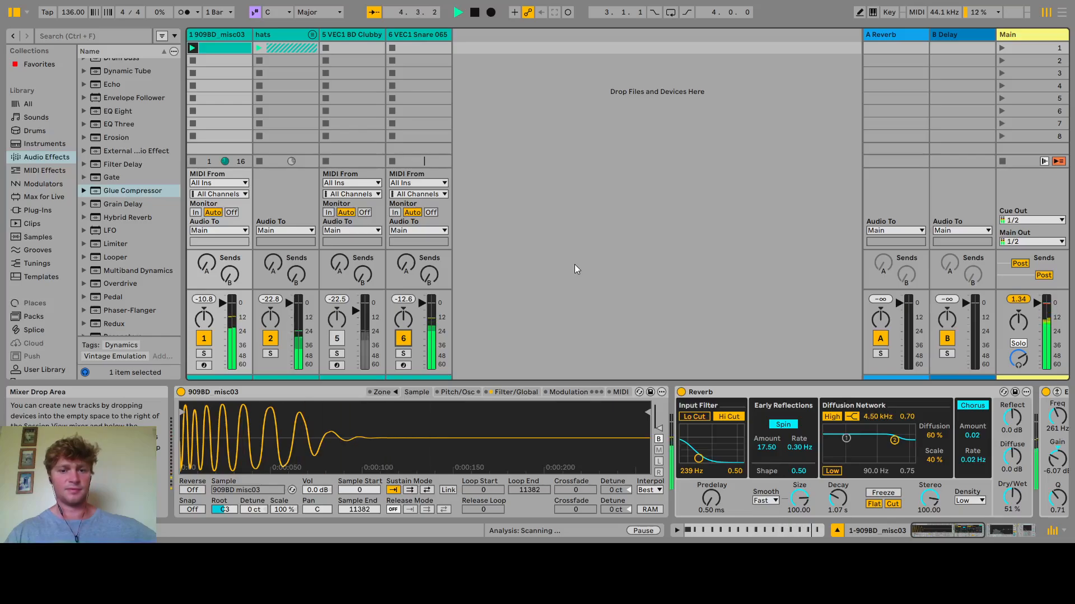
left_click(205, 339)
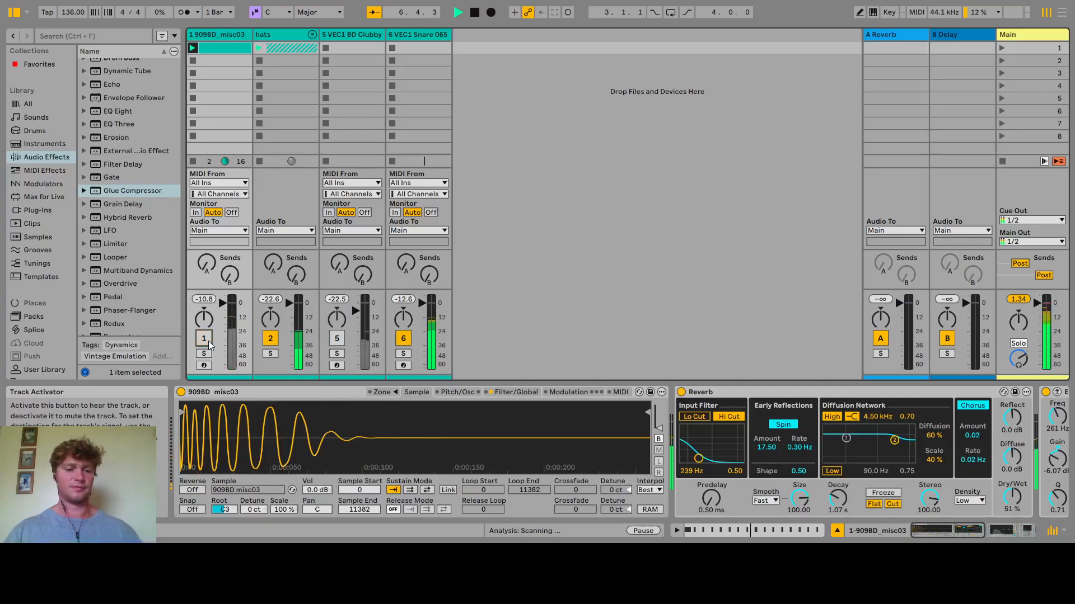
left_click(207, 340)
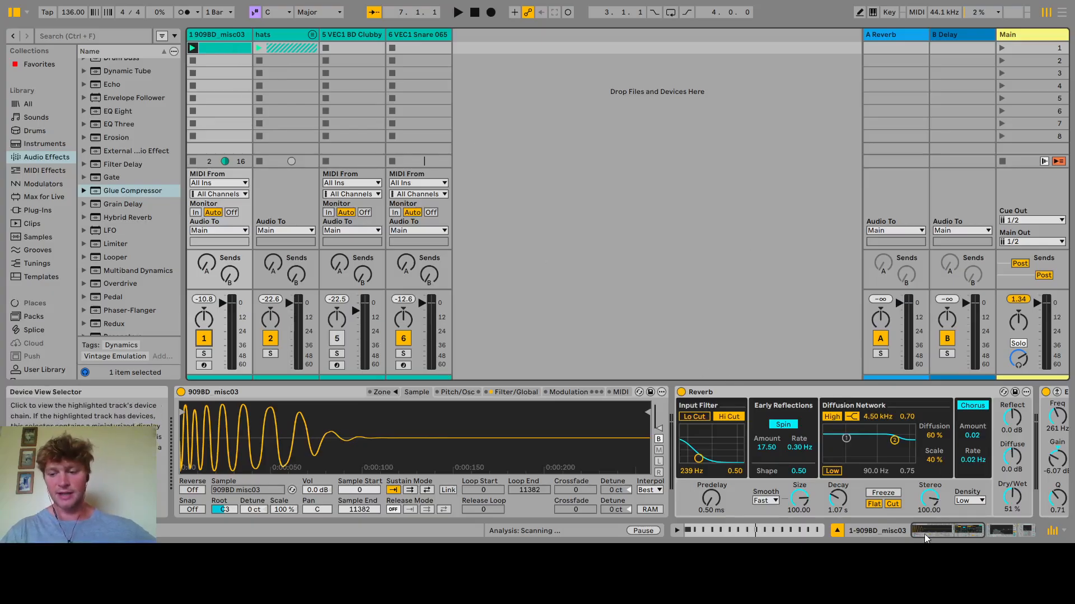
Turn off the Reverb, EQ Eight and Glue Compressor in the kick track's device chain.
mouse_move(924, 536)
left_mouse_down()
mouse_move(991, 521)
mouse_move(916, 531)
left_mouse_up()
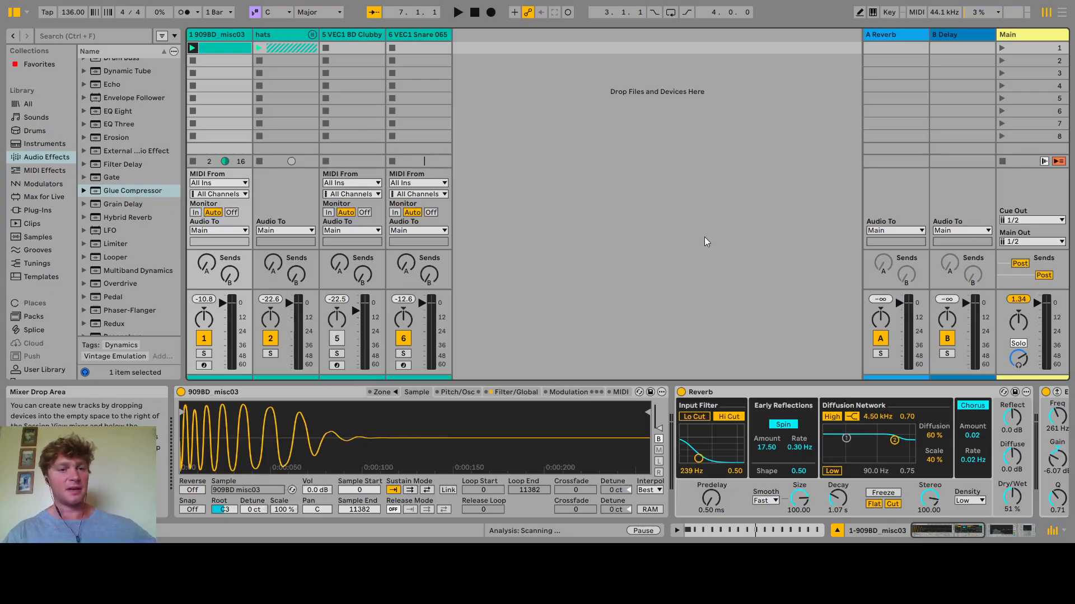
left_click(946, 528)
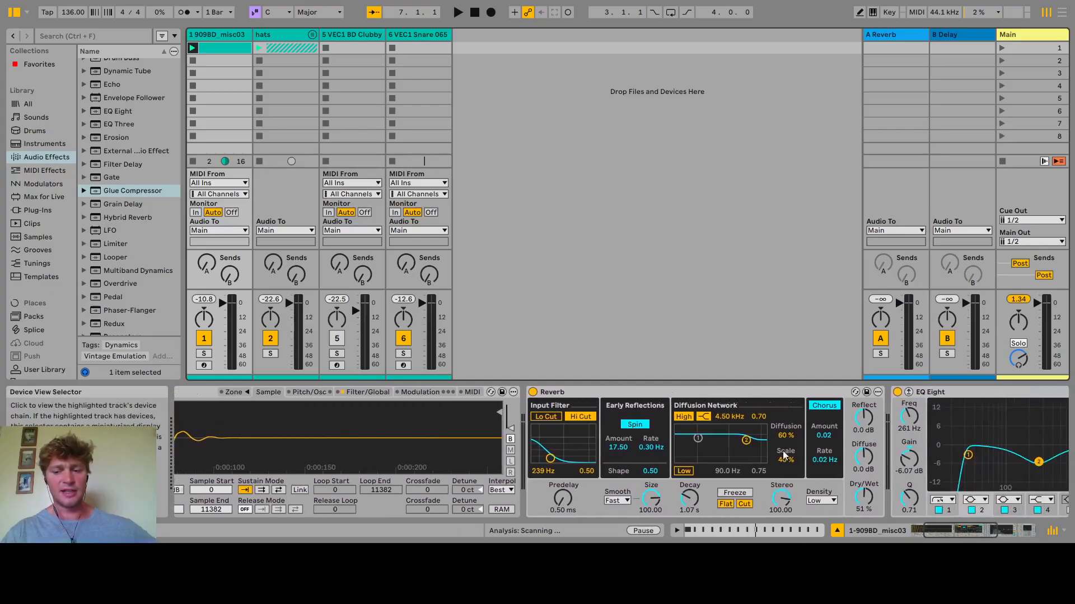
left_click(539, 395)
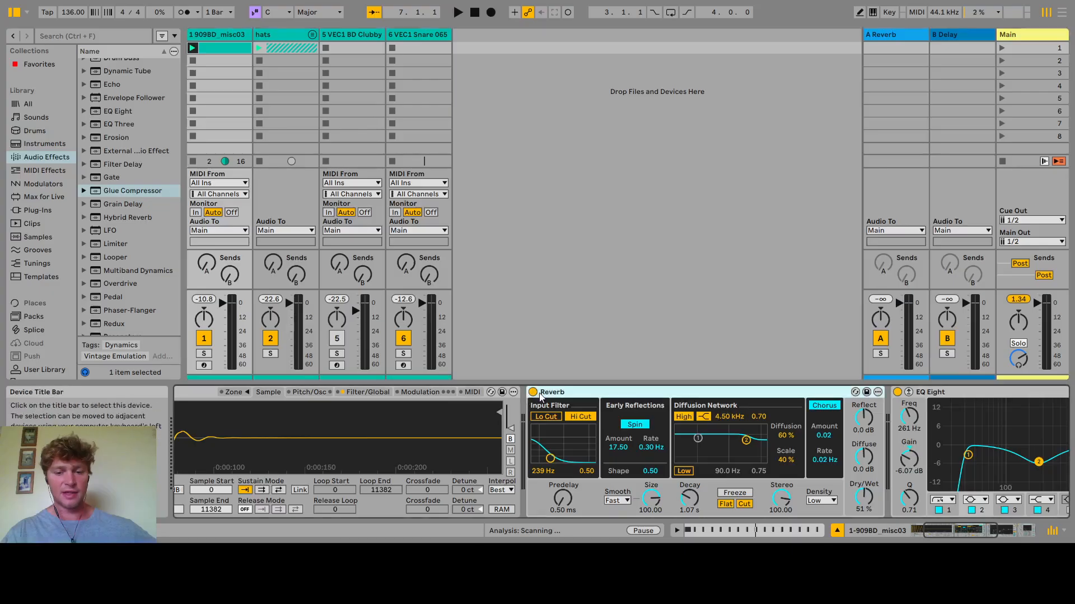
left_click(533, 392)
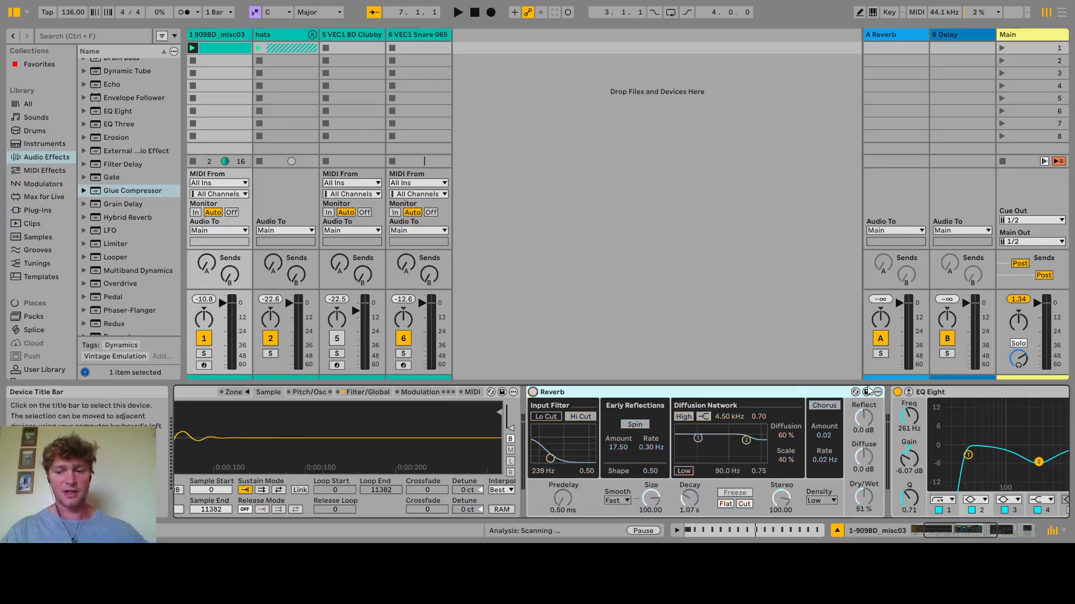
left_click(897, 392)
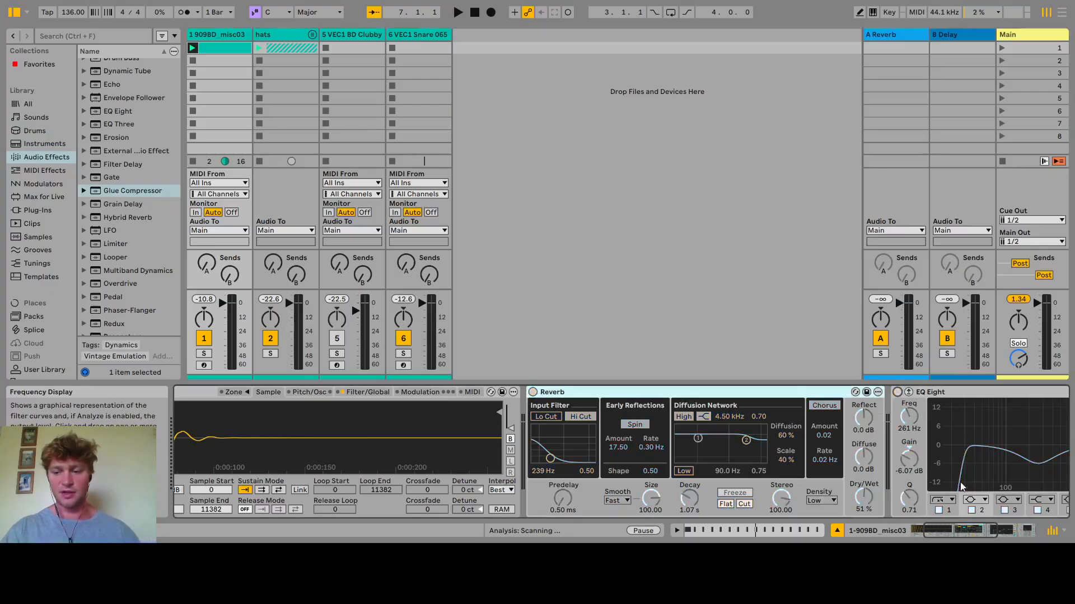
left_click(1004, 536)
left_click(793, 392)
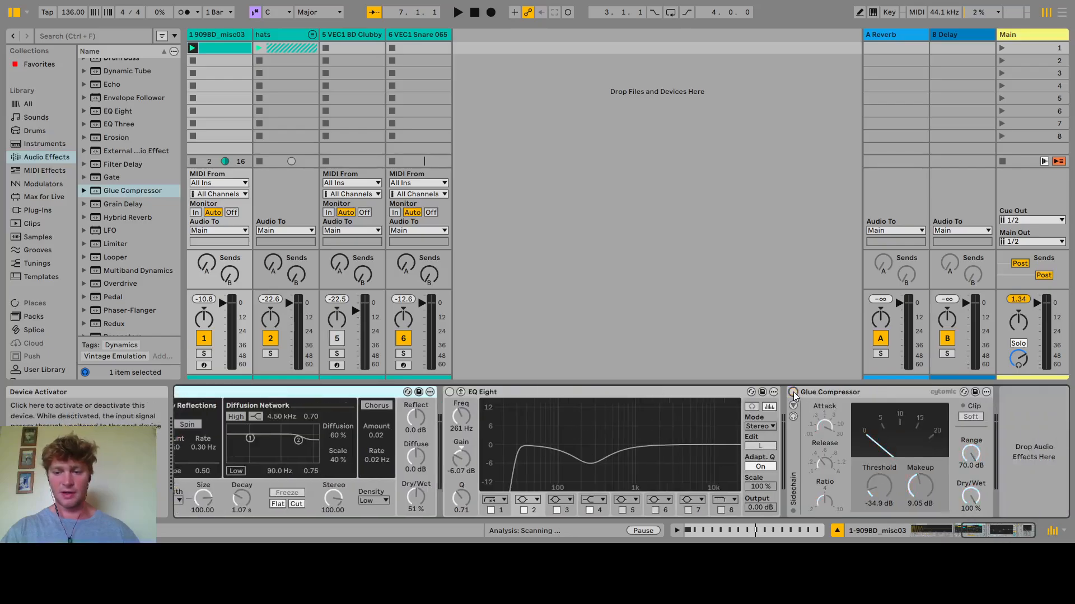
Solo the kick track and play the loop to hear the kick without its effects, then stop playback.
left_click(203, 354)
key("space")
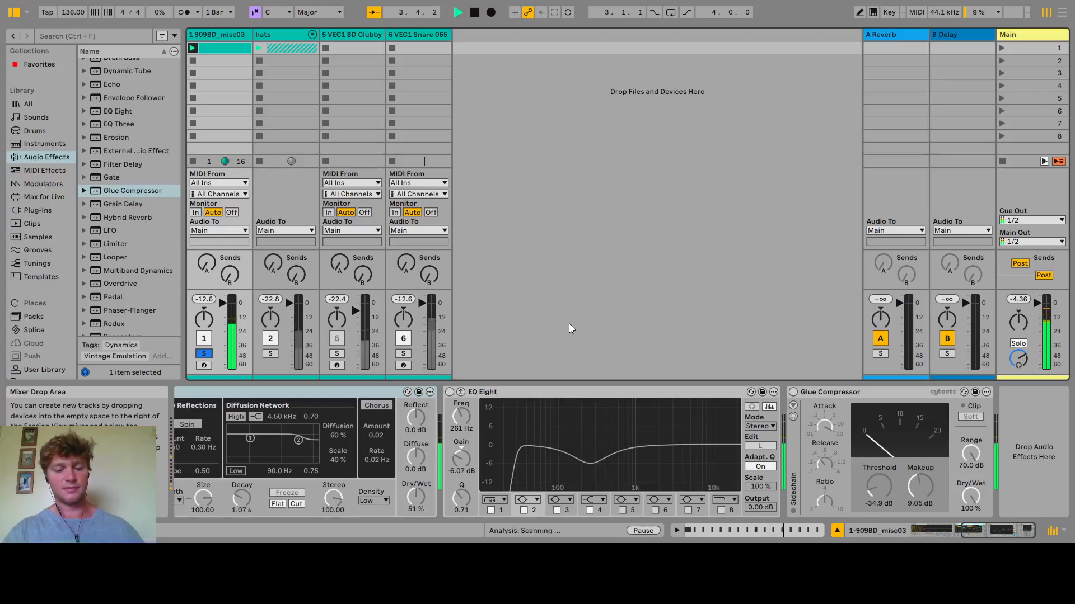
key("space")
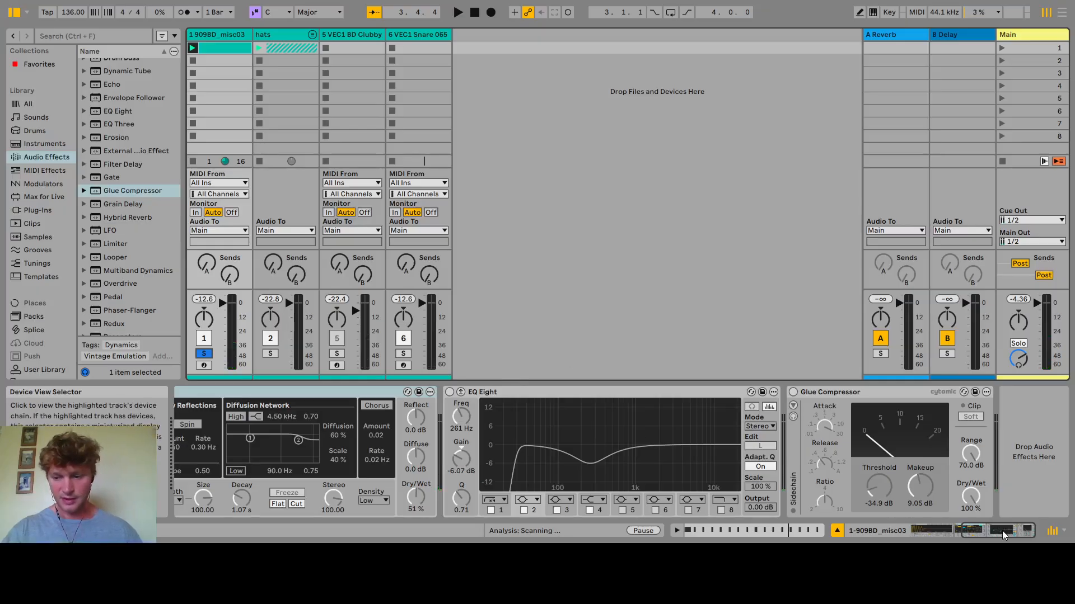
Turn the Reverb on the kick track back on and audition the kick with it.
left_click_drag(1002, 531, 932, 532)
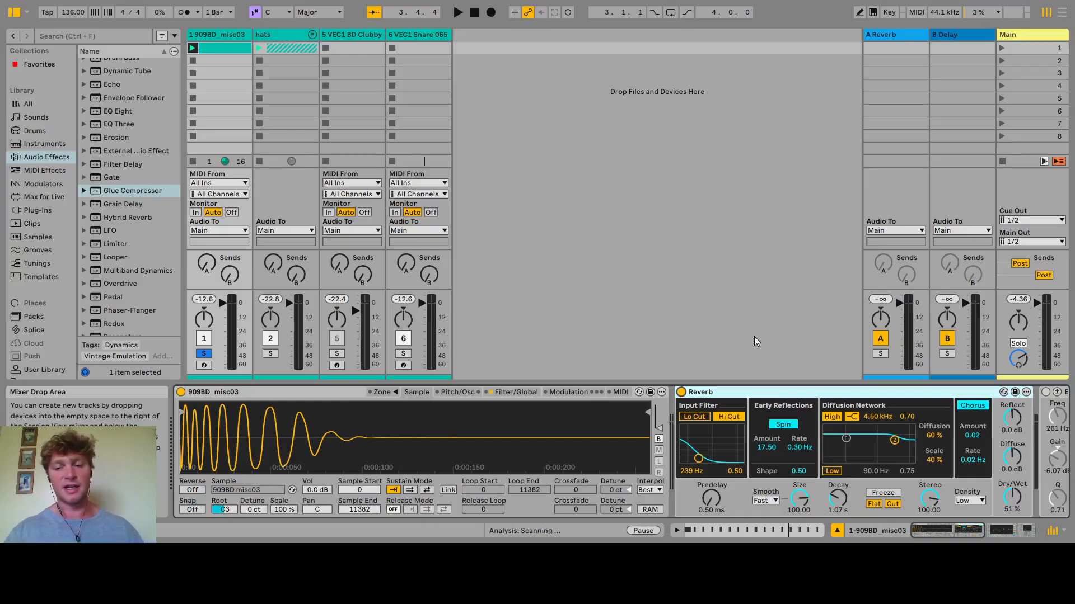
key("space")
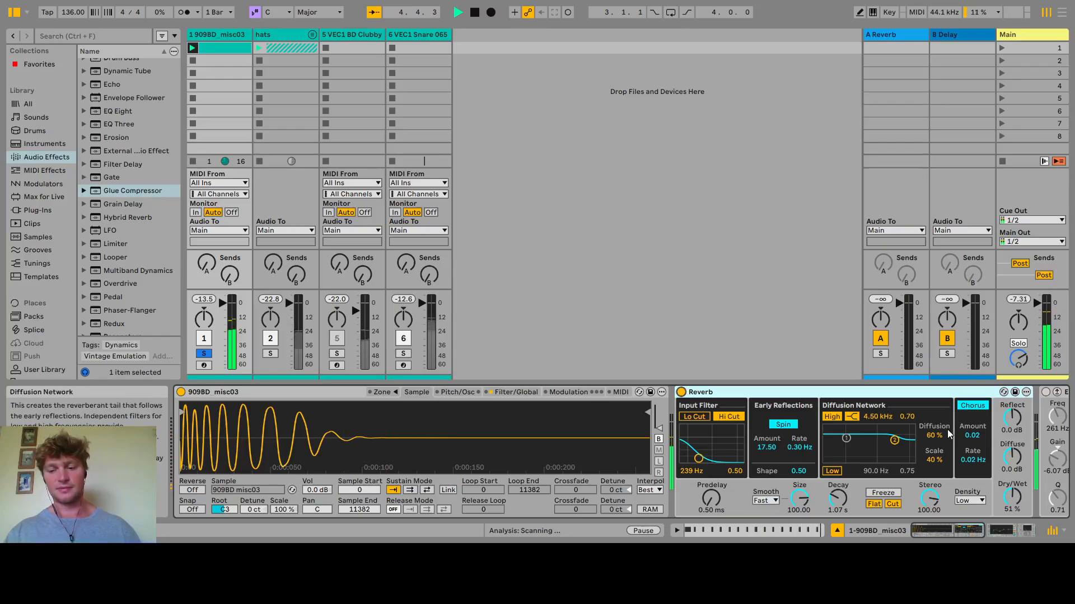
key("space")
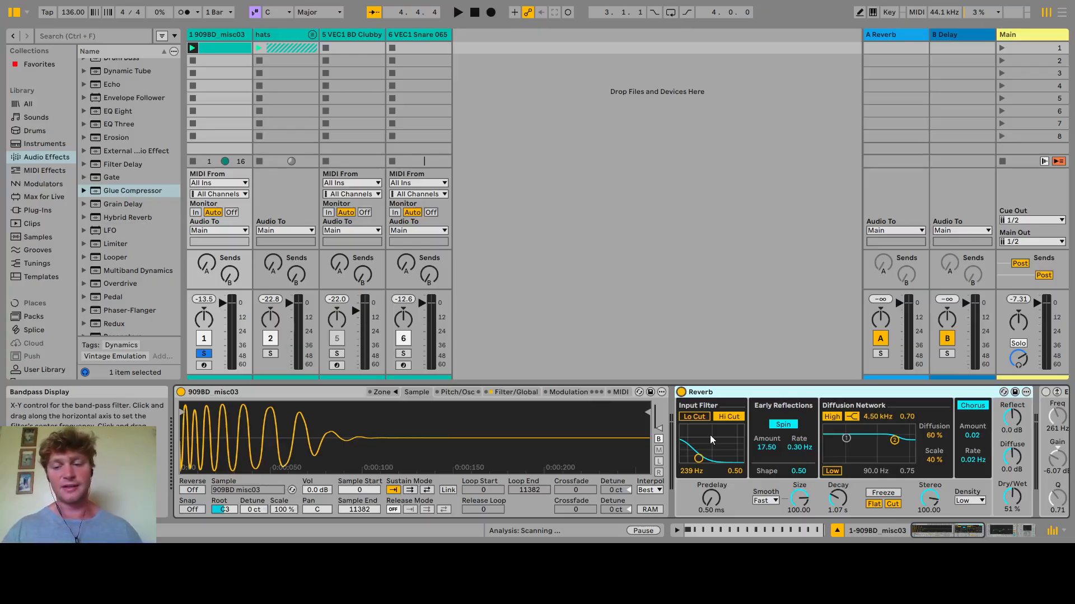
Turn the kick track's EQ Eight back on during playback to compare the kick without and with it.
left_click_drag(961, 532, 1008, 531)
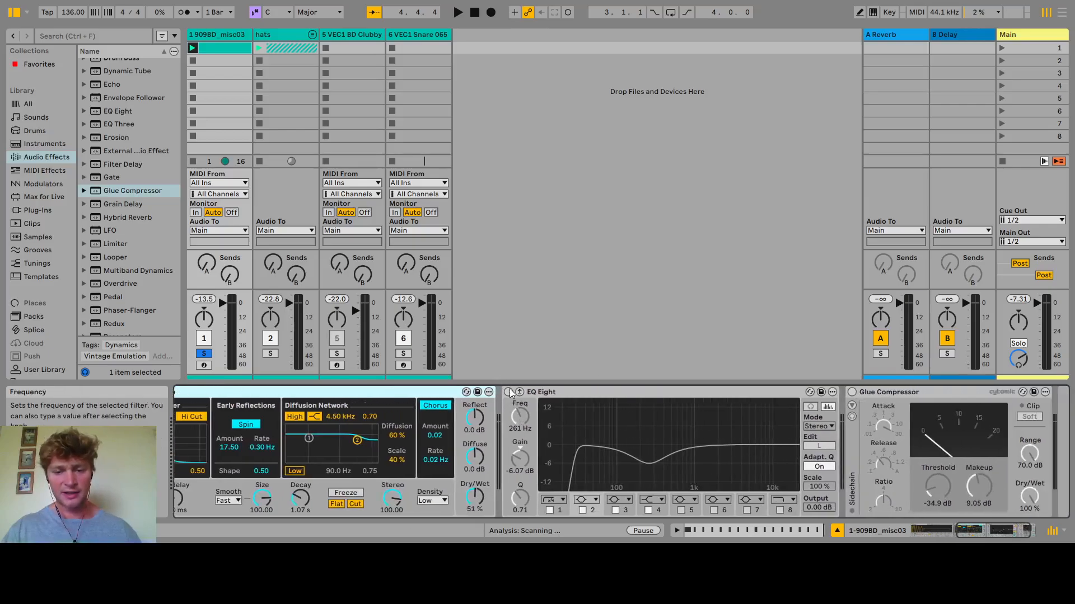
key("space")
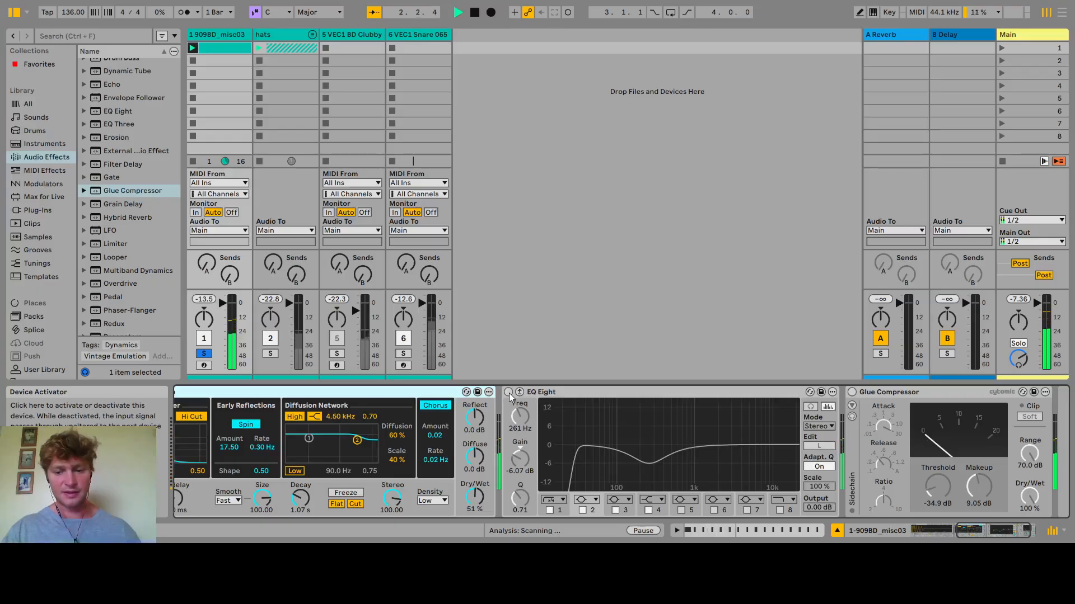
left_click(508, 393)
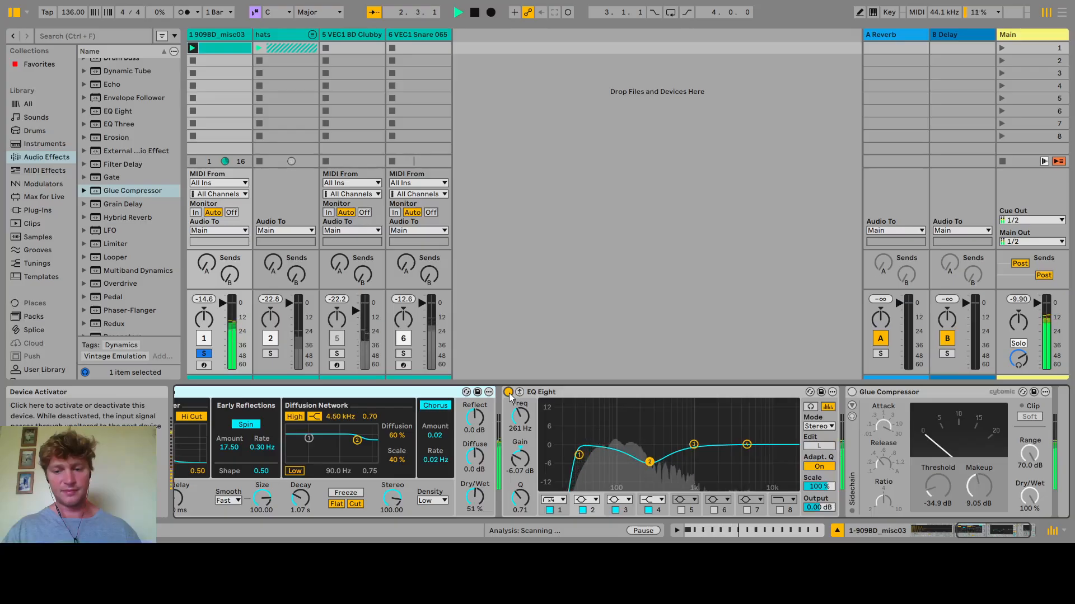
key("space")
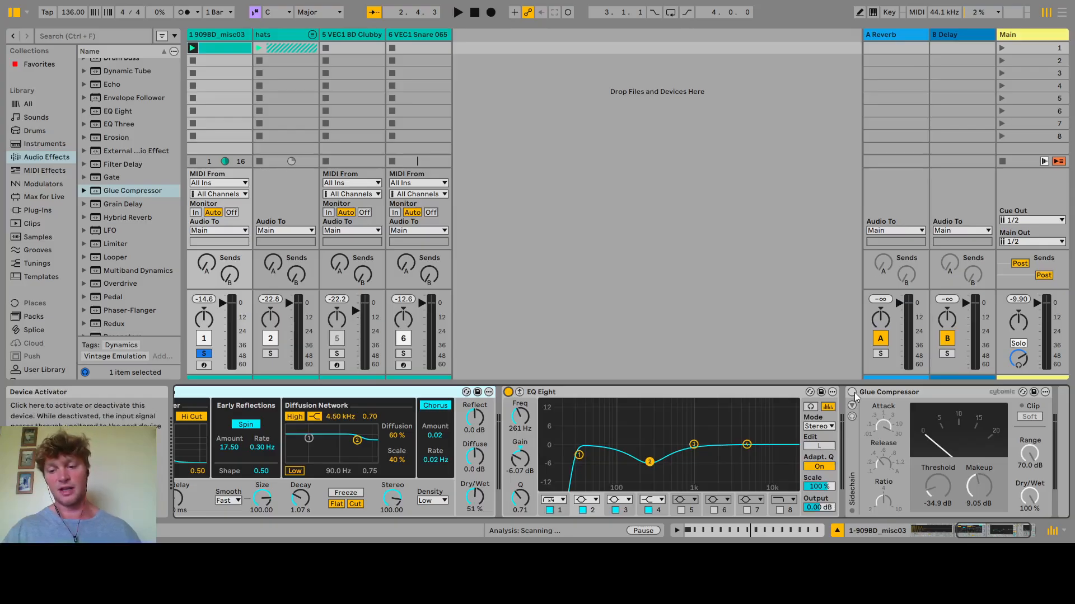
Turn the kick track's Glue Compressor back on, auditioning the soloed kick before and after.
key("space")
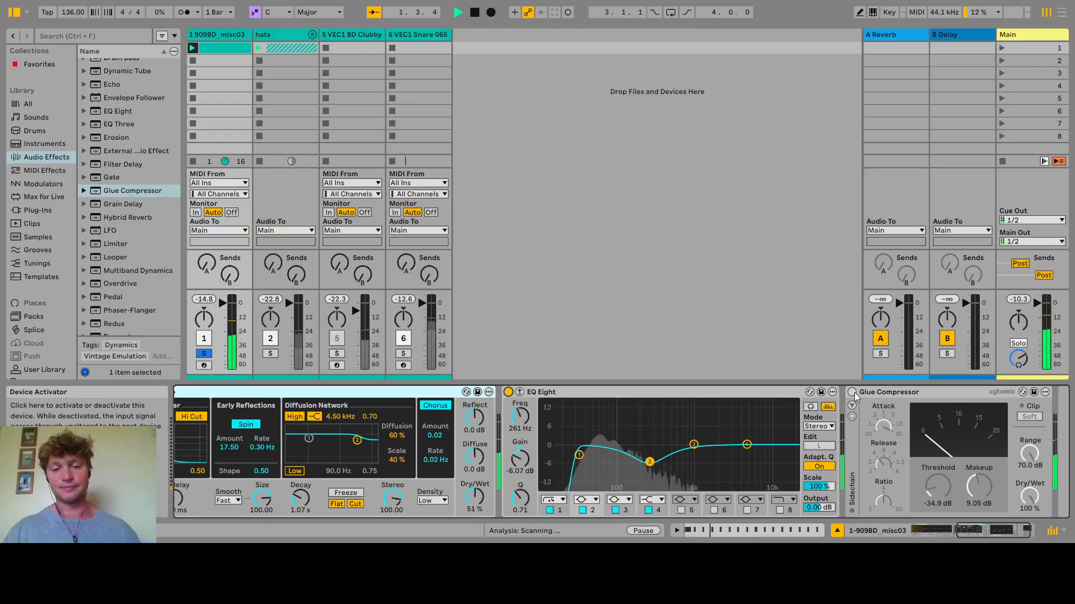
key("space")
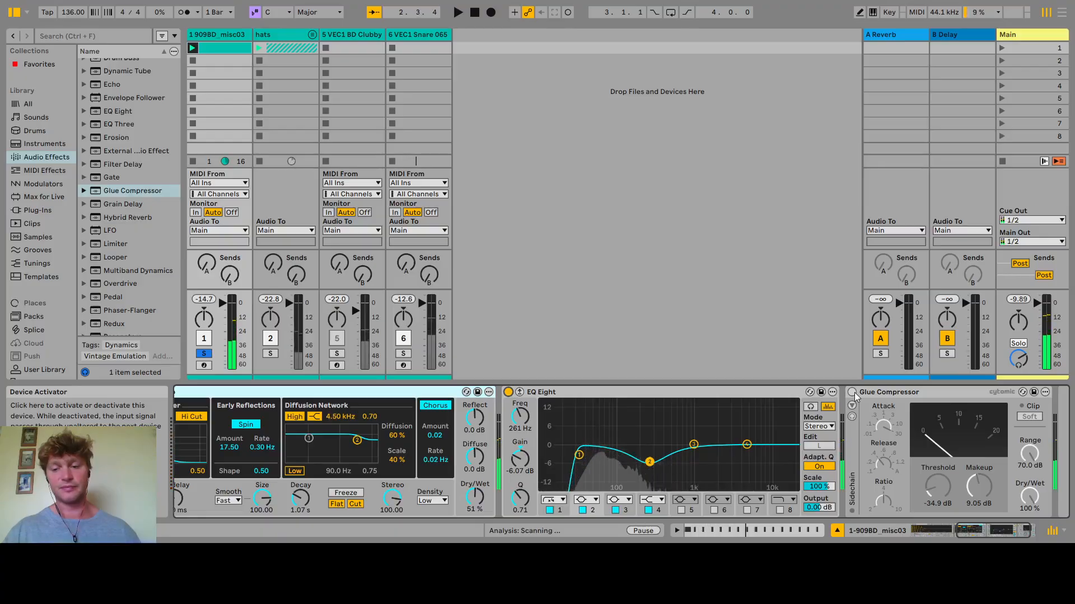
left_click(851, 392)
key("space")
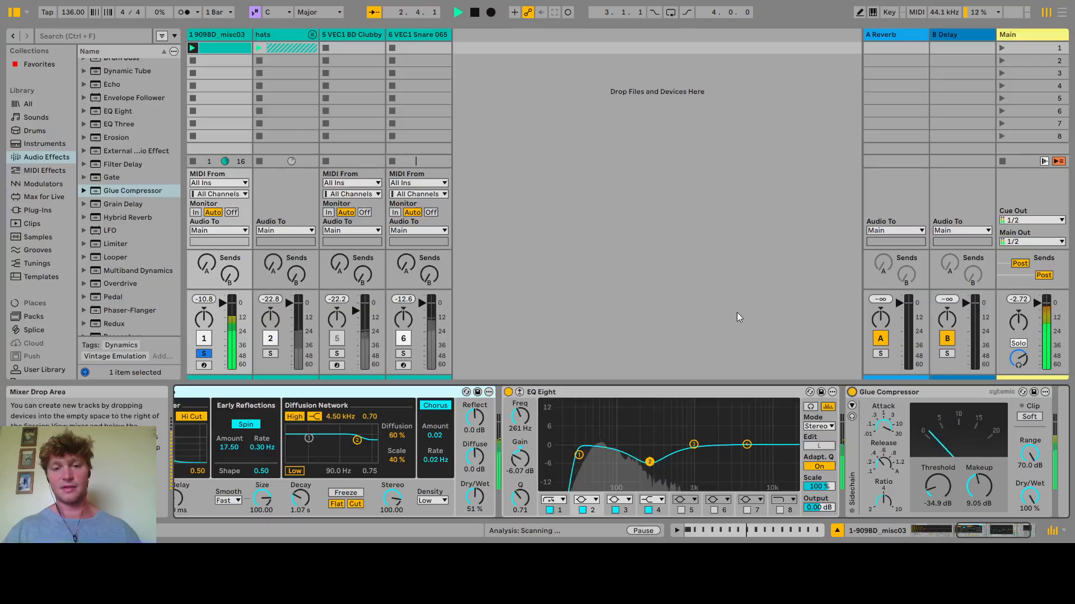
key("space")
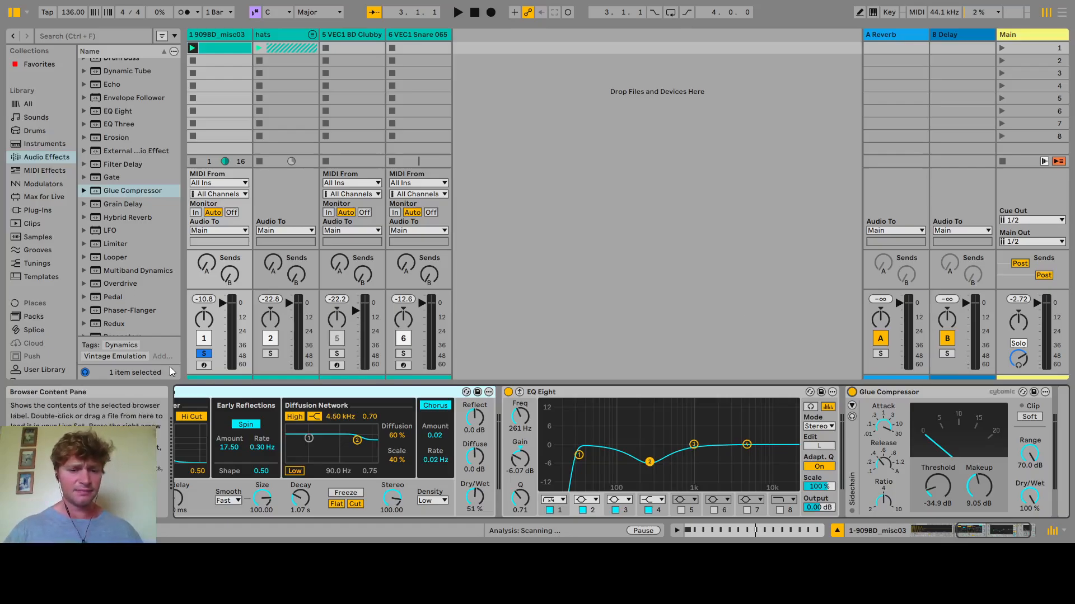
Unsolo the kick track and play the loop with the hats and snare.
left_click(200, 354)
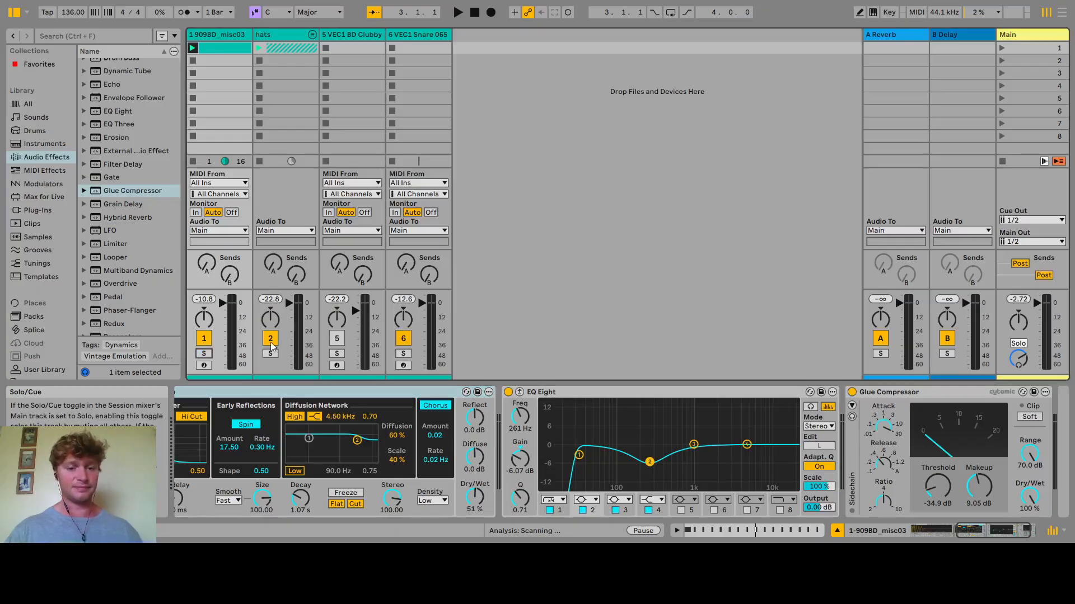
key("space")
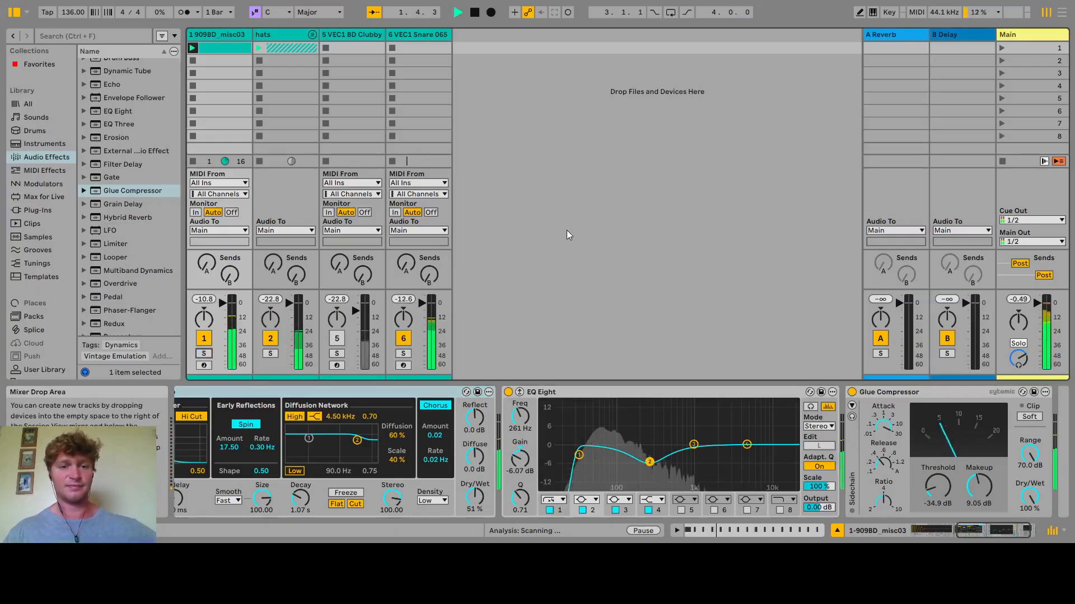